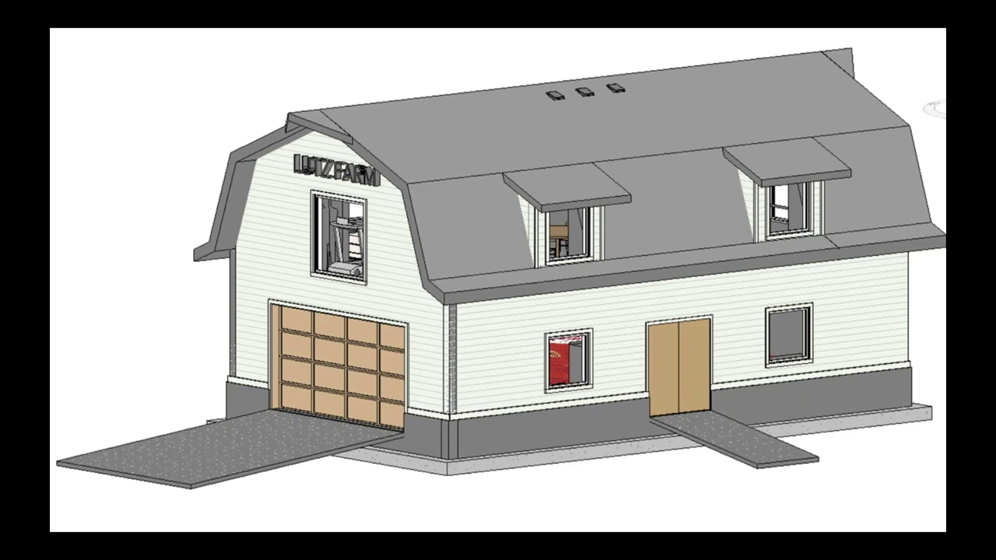
Switch to FME Workbench and add Lutz Barn_CENTRAL.rvt from the BIM_2020 folder as an Autodesk Revit reader with individual feature types
key(super+Tab)
key(super+Tab)
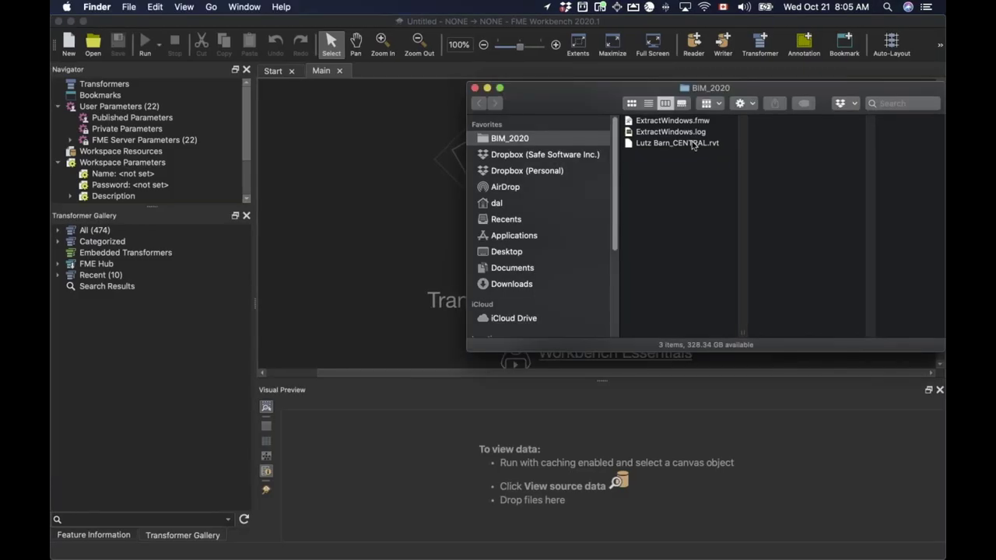
click(691, 144)
drag(678, 92, 807, 102)
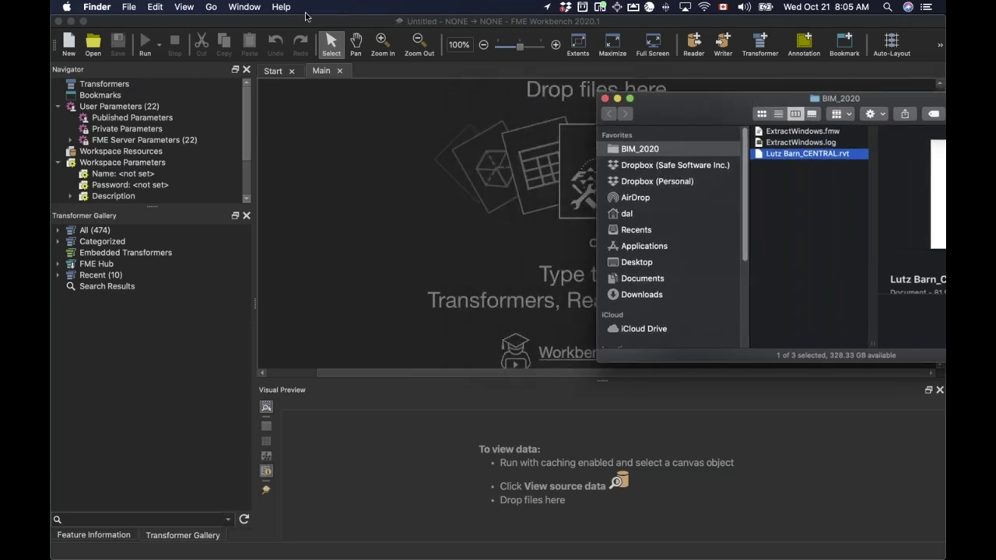
click(309, 28)
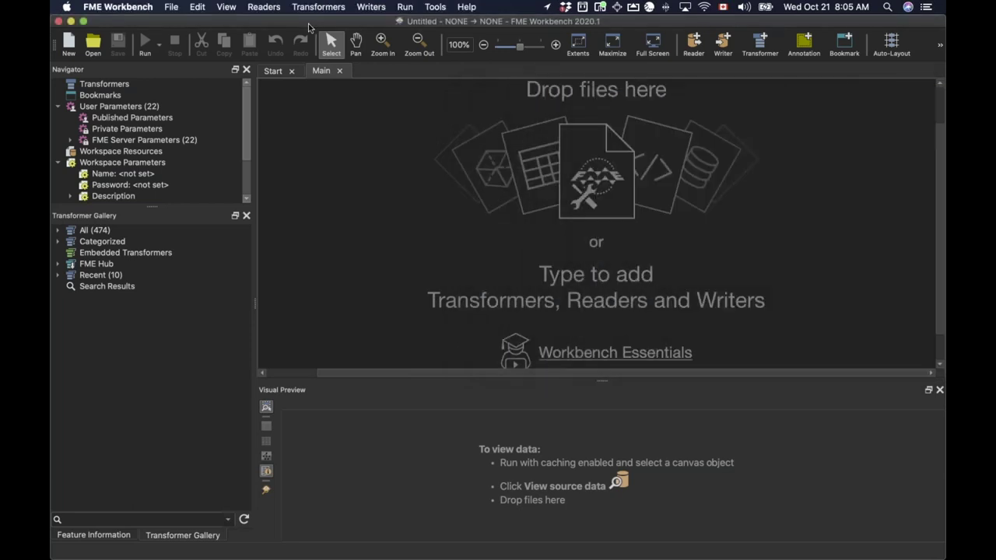
key(super+Tab)
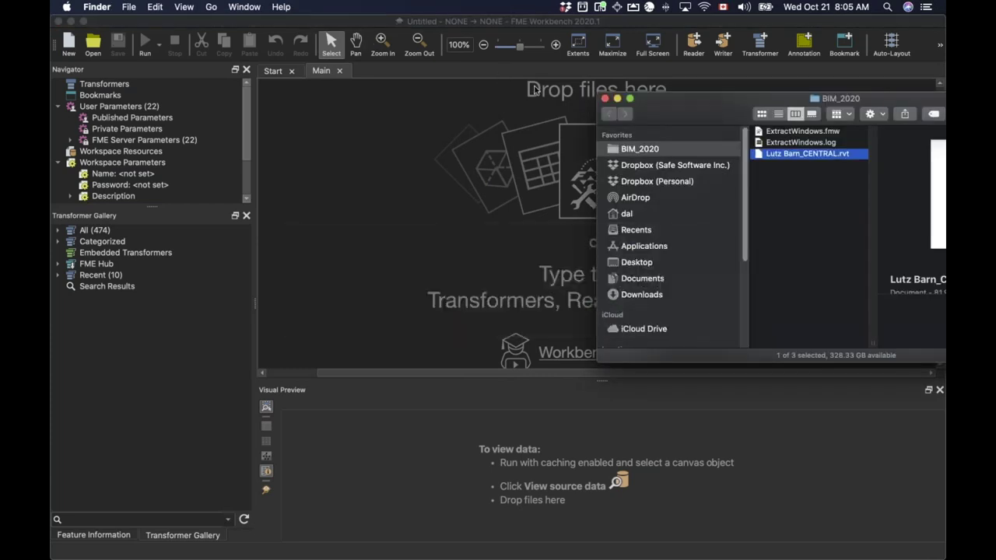
drag(823, 159, 393, 179)
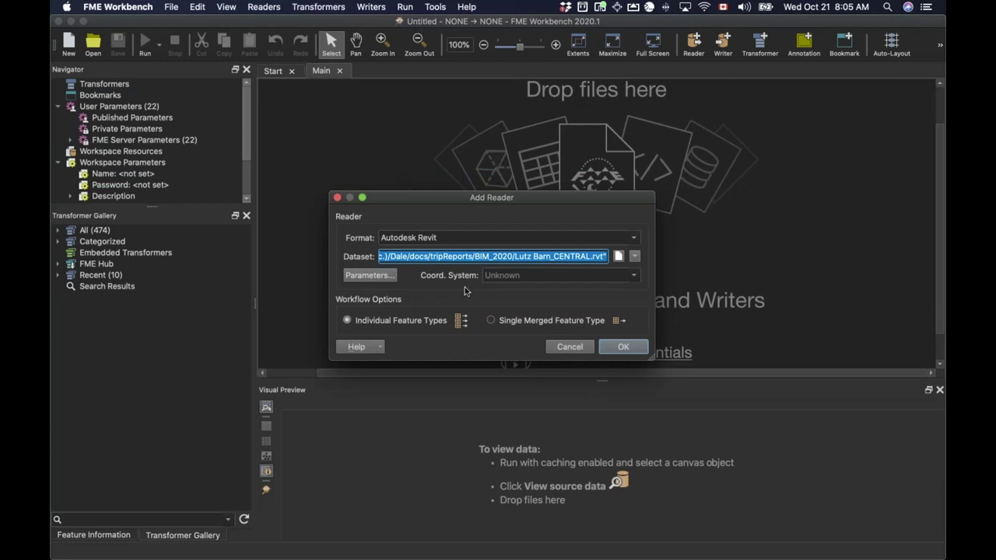
click(627, 350)
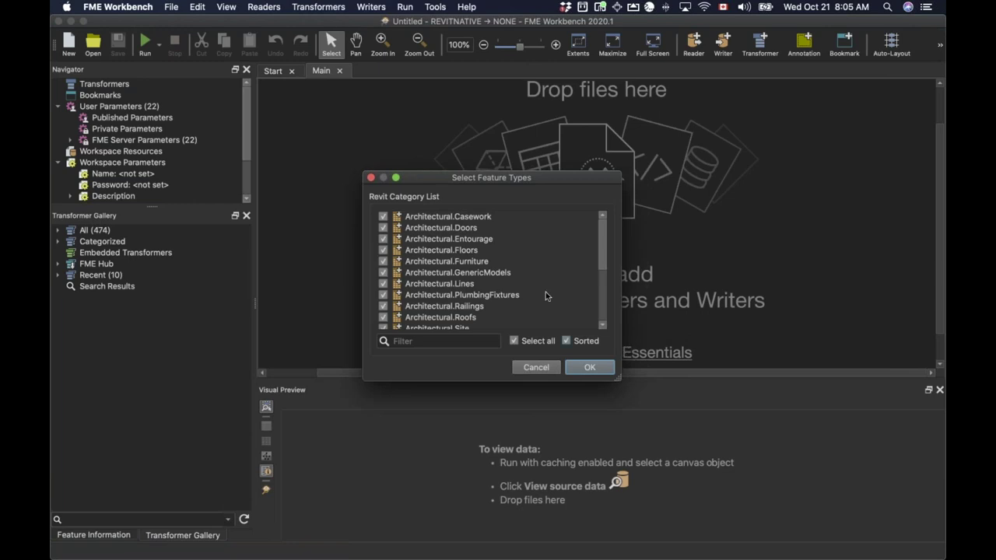
Import only the Architectural.Doors and Architectural.Windows feature types from the Revit category list
click(459, 239)
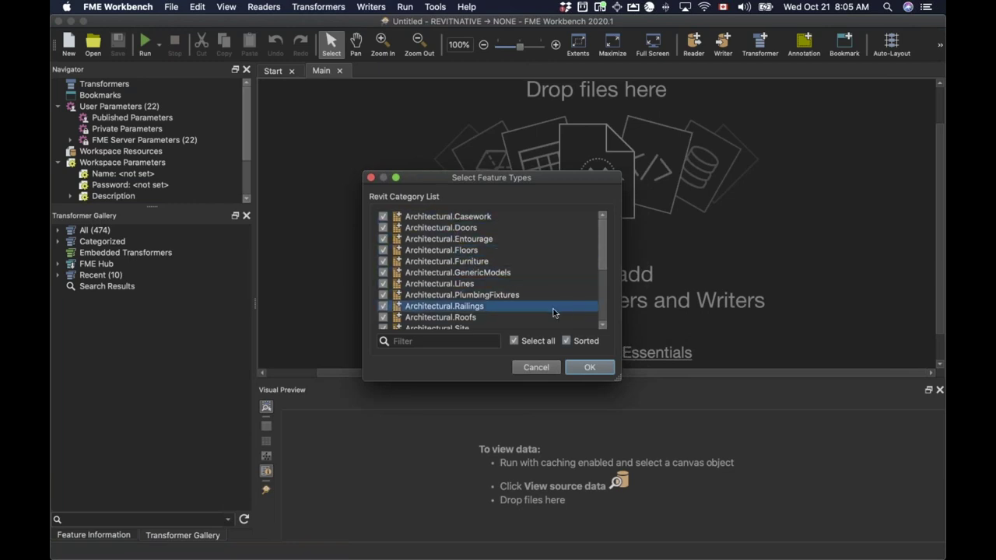
click(514, 342)
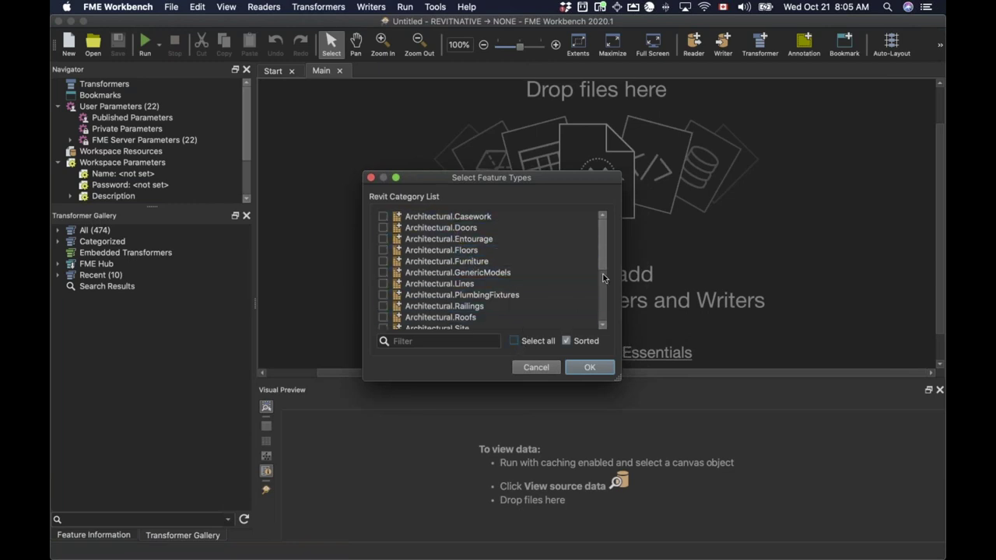
click(436, 228)
click(383, 227)
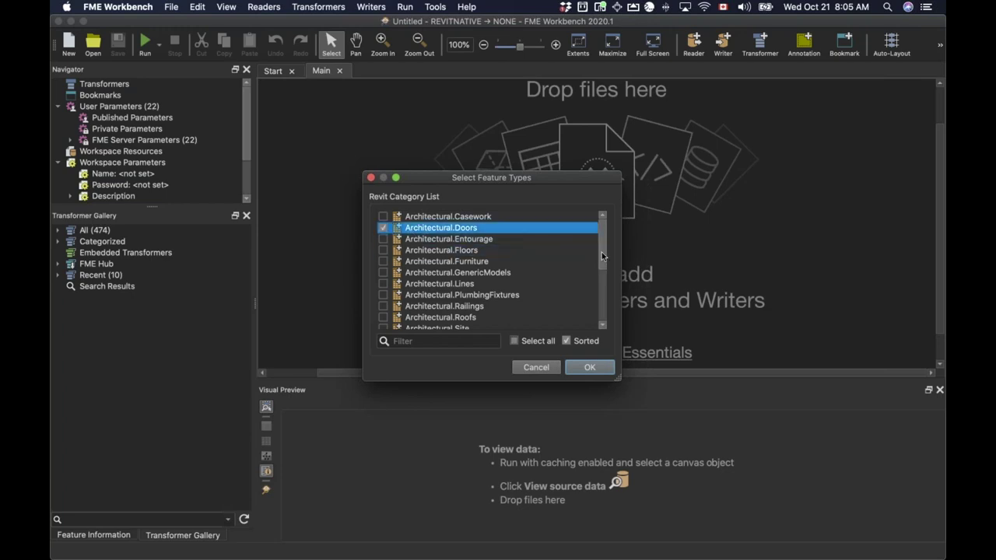
drag(602, 262, 601, 288)
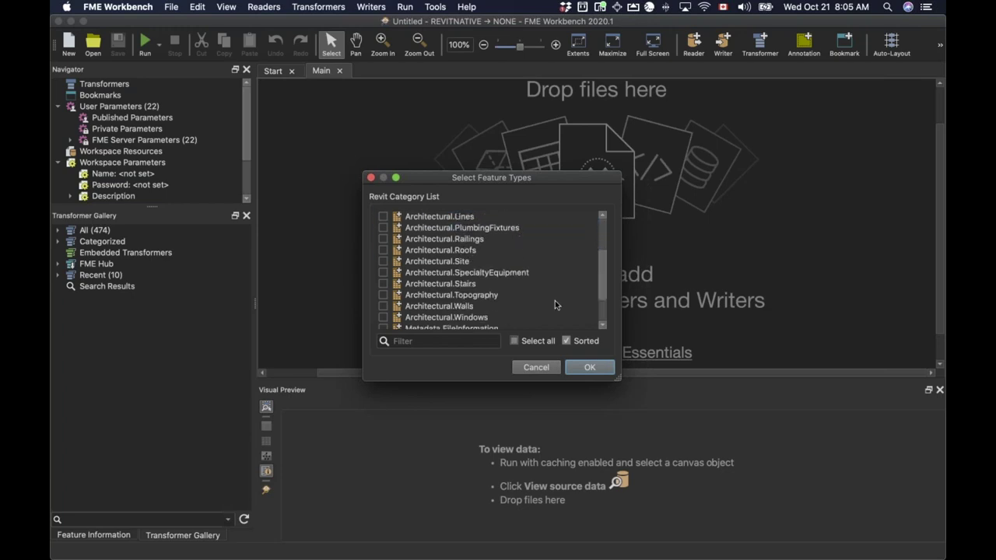
click(383, 317)
click(448, 319)
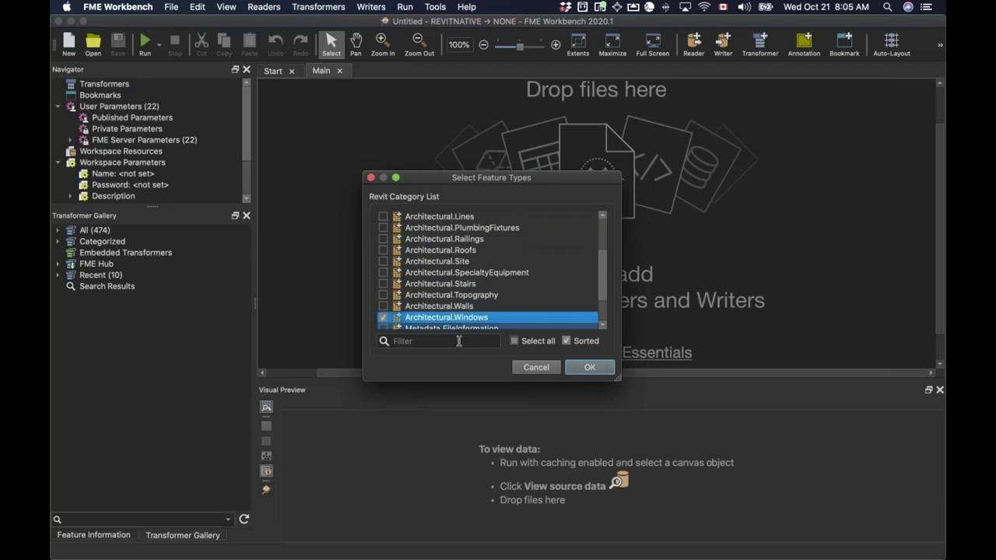
click(590, 368)
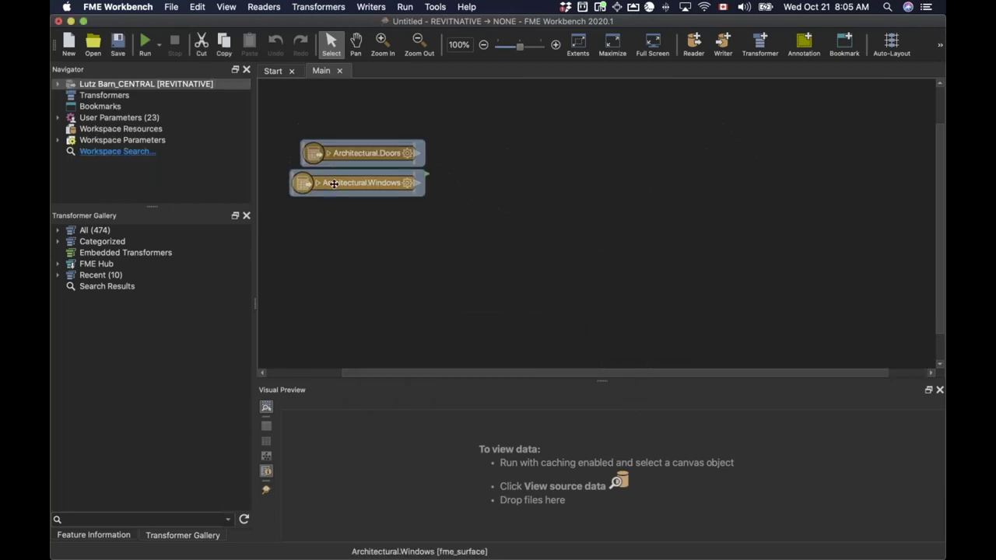
Expand the Architectural.Windows attribute list and run the workspace with feature caching enabled
click(317, 184)
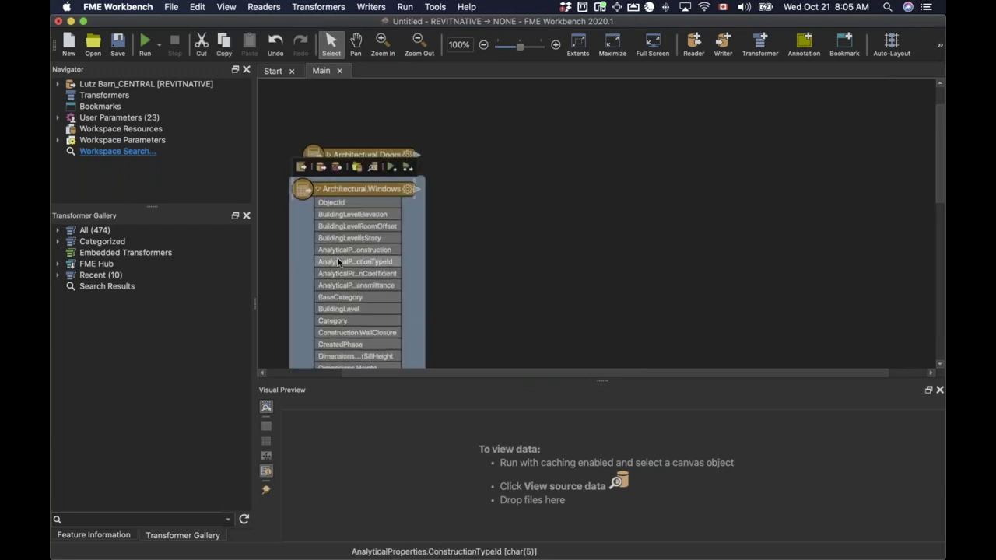
click(494, 220)
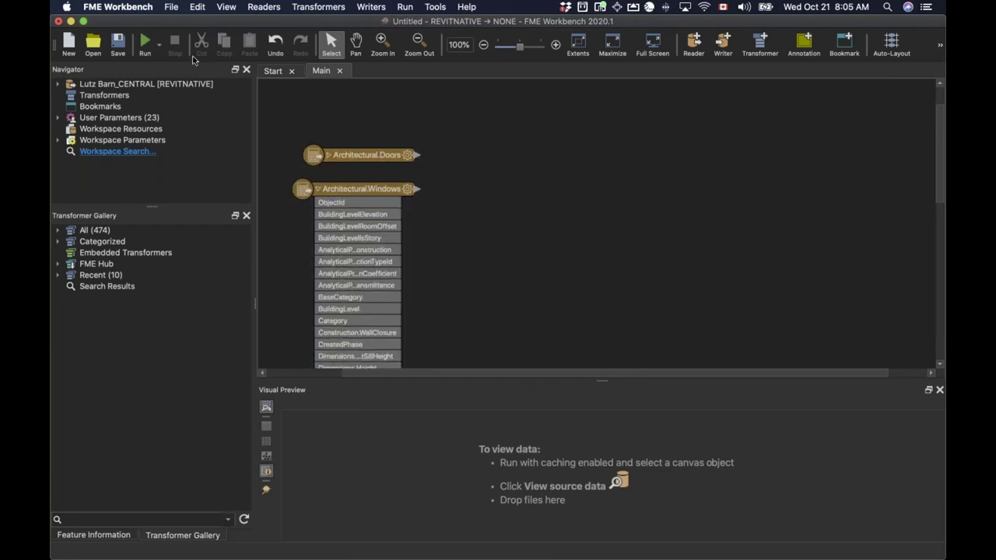
click(158, 45)
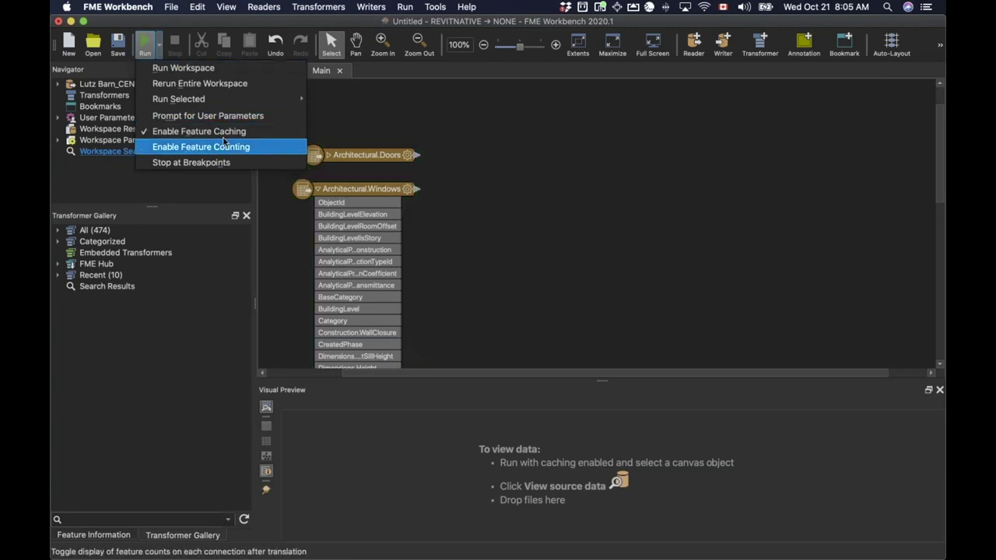
click(183, 68)
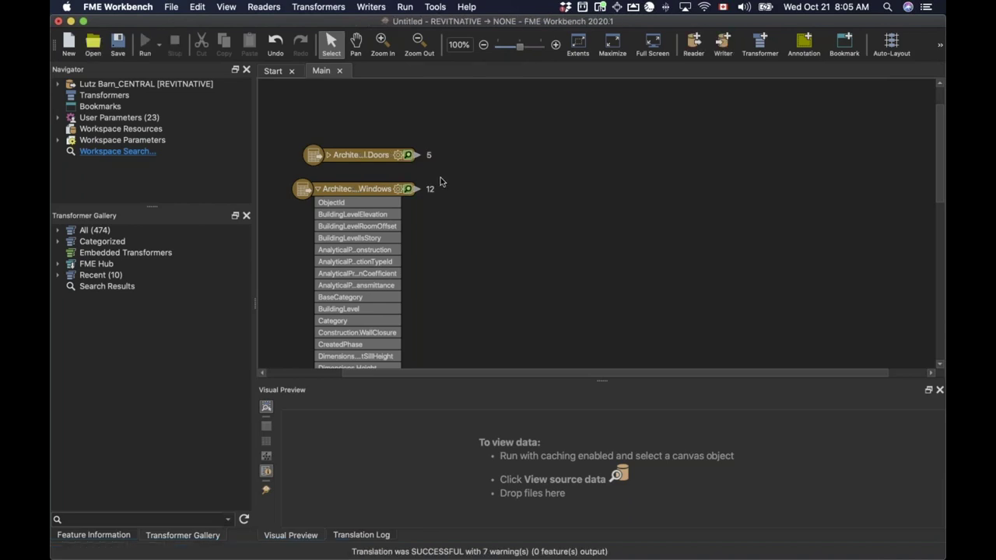
Inspect the cached window features in an enlarged preview, orbiting the 3D view and checking the family type of the window in row 9
click(408, 189)
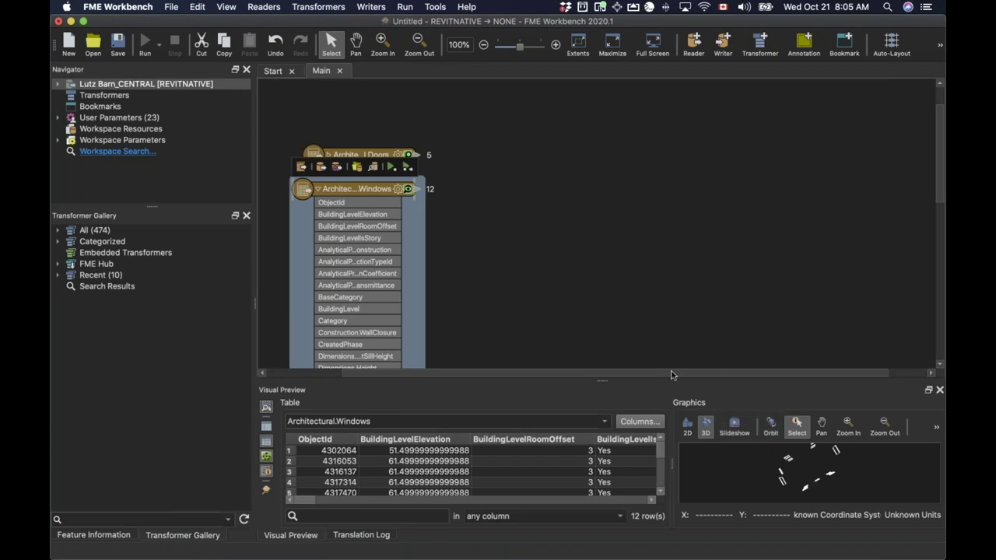
drag(602, 381, 601, 244)
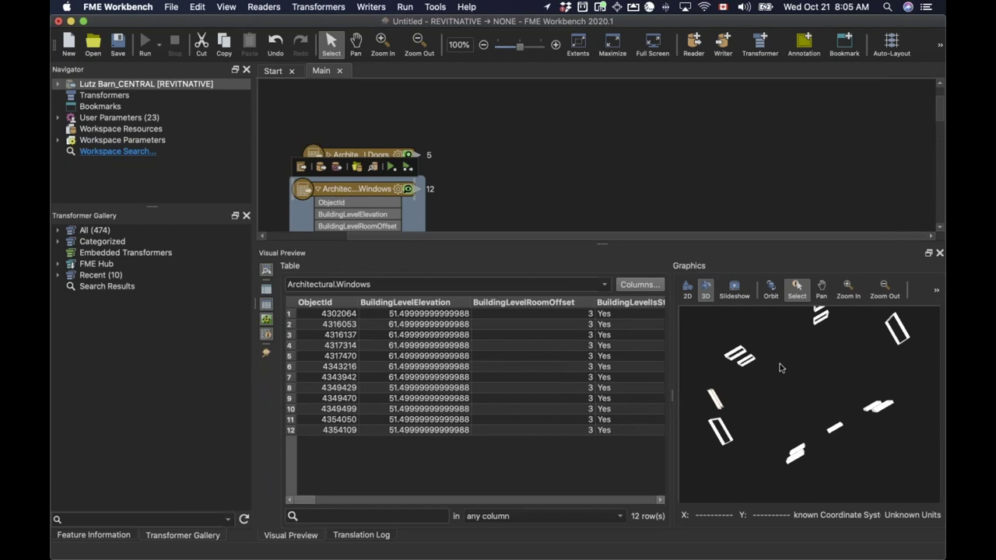
click(770, 288)
mouse_move(777, 348)
mouse_down()
mouse_move(782, 358)
mouse_move(773, 344)
mouse_move(797, 348)
mouse_up()
drag(754, 409, 815, 394)
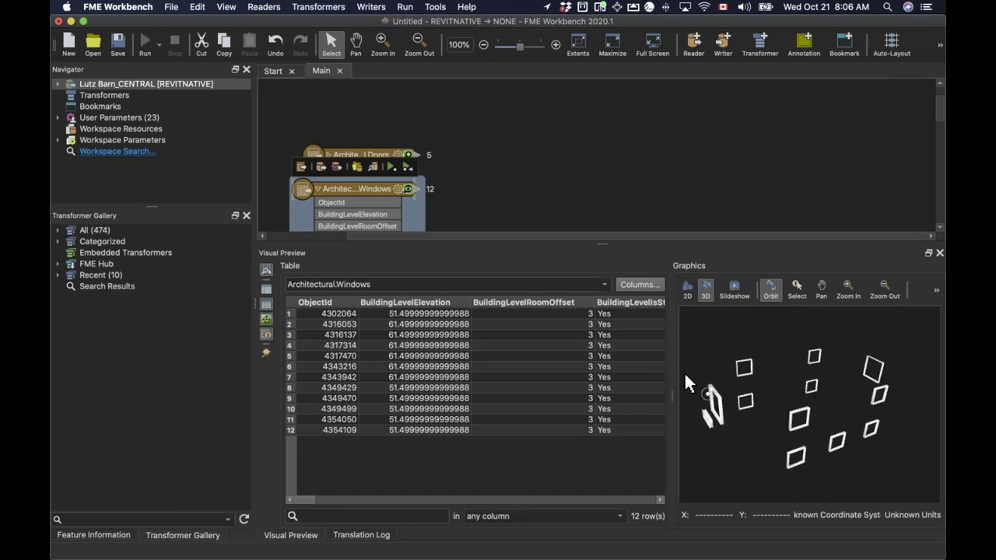
click(372, 398)
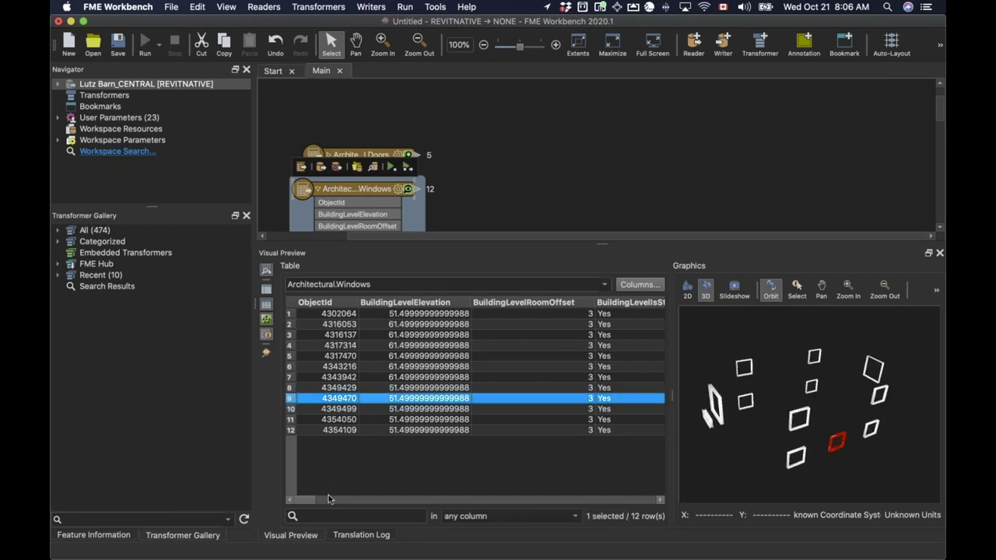
drag(306, 502, 458, 516)
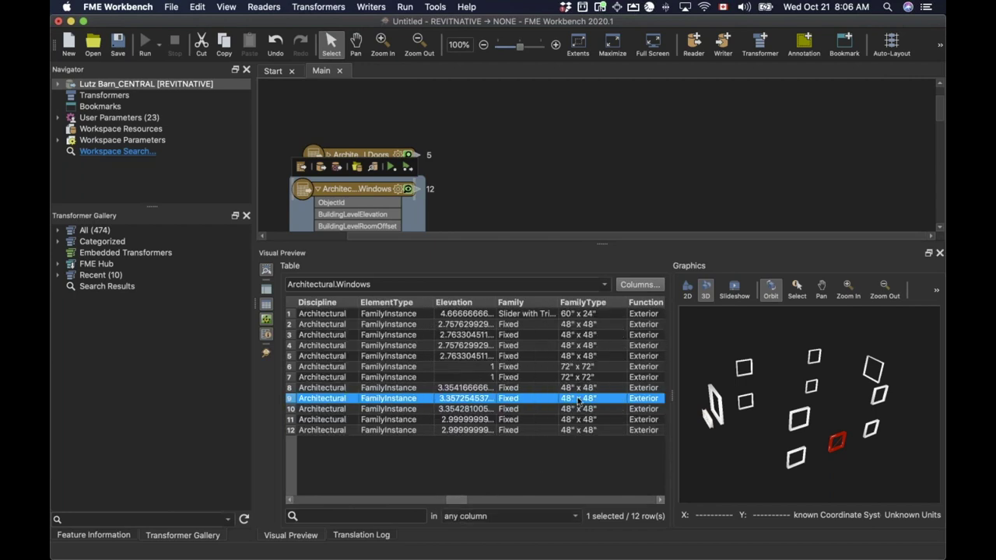
click(505, 188)
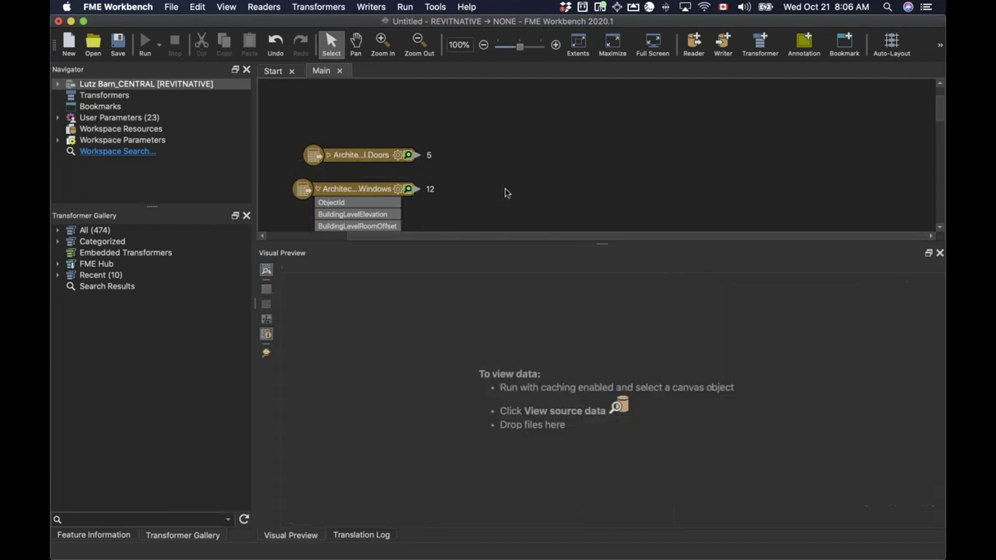
Add a Microsoft Excel writer for DoorsAndWindows.xlsx in the BIM_2020 folder, copying the door and window sheet definitions from the reader
click(373, 6)
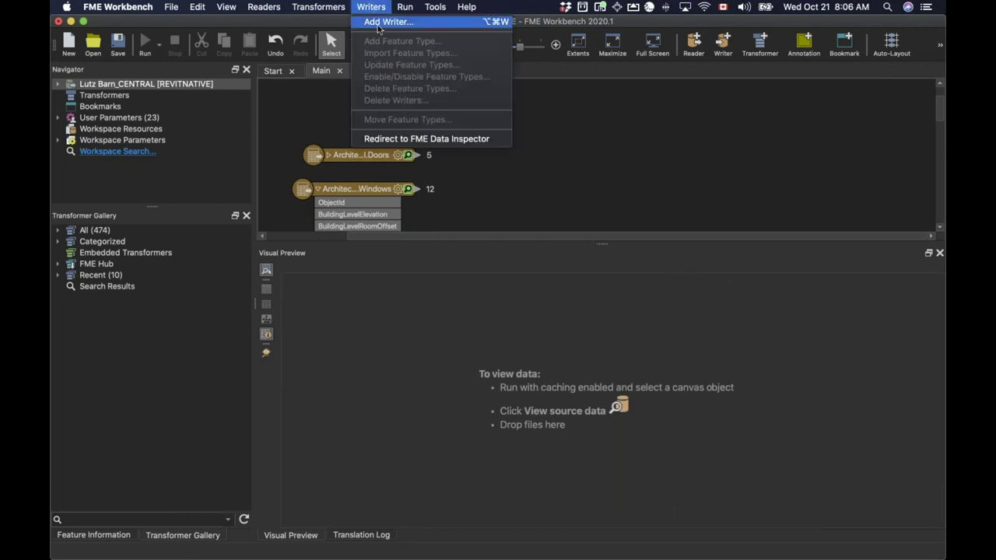
click(381, 24)
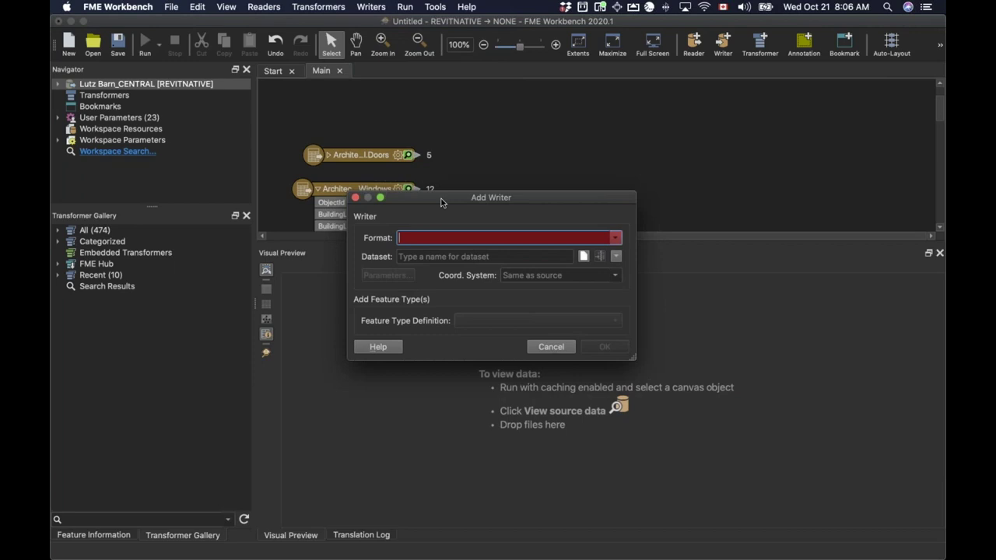
text(exc)
key(Up)
key(Return)
click(584, 257)
text(D)
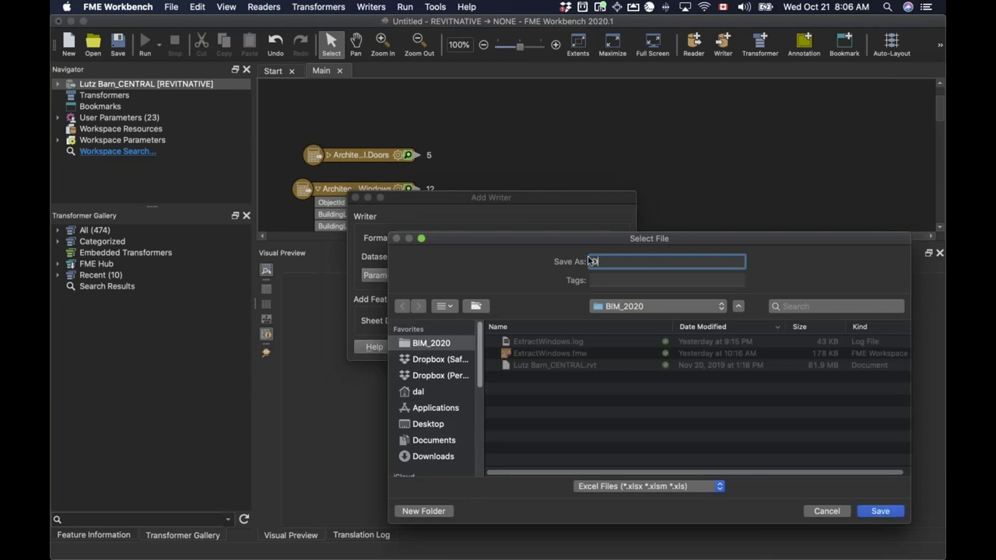
text(oorsAndWindows)
key(Return)
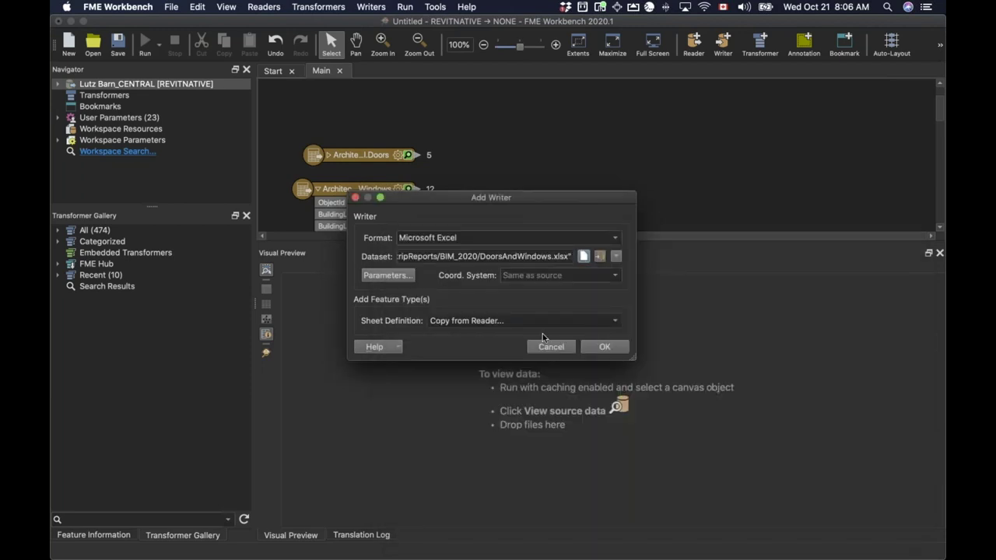
click(603, 347)
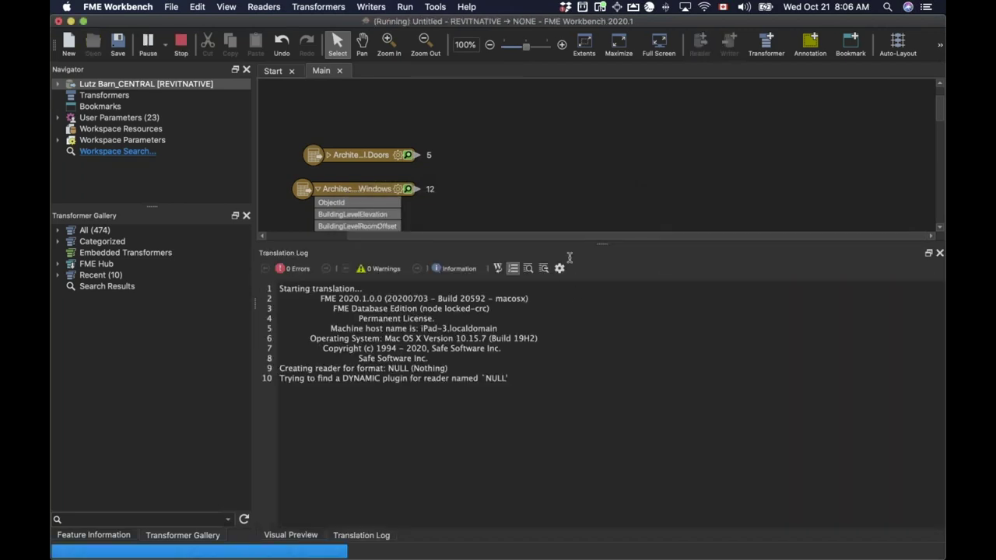
click(513, 335)
click(582, 354)
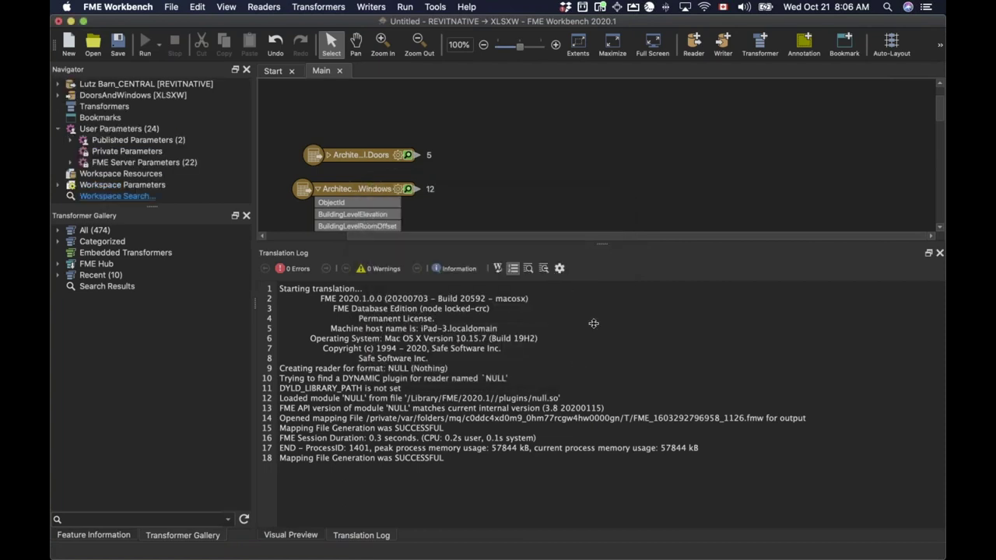
Enlarge the canvas area and move the Doors and Windows writer sheets closer to the reader feature types
drag(602, 244, 601, 263)
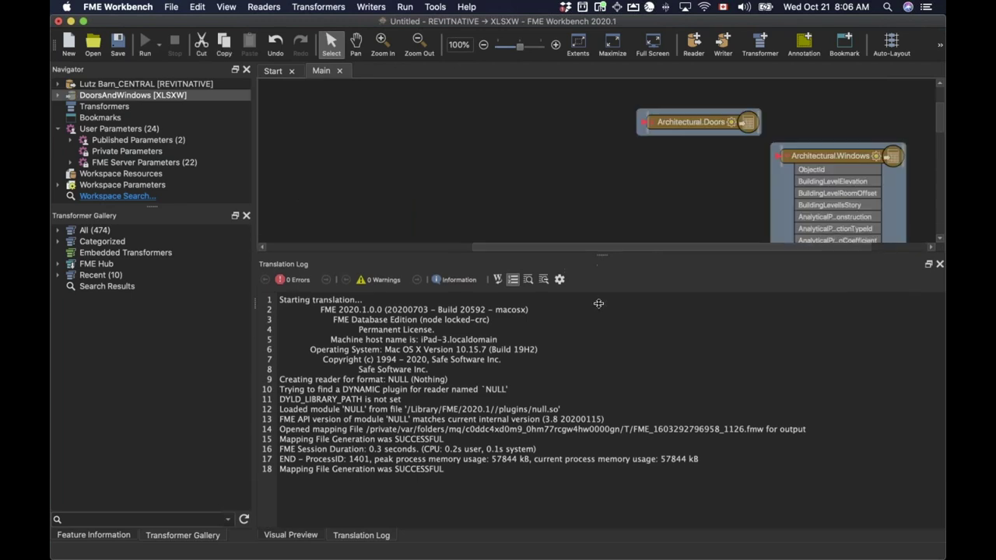
drag(598, 304, 602, 421)
drag(700, 122, 389, 118)
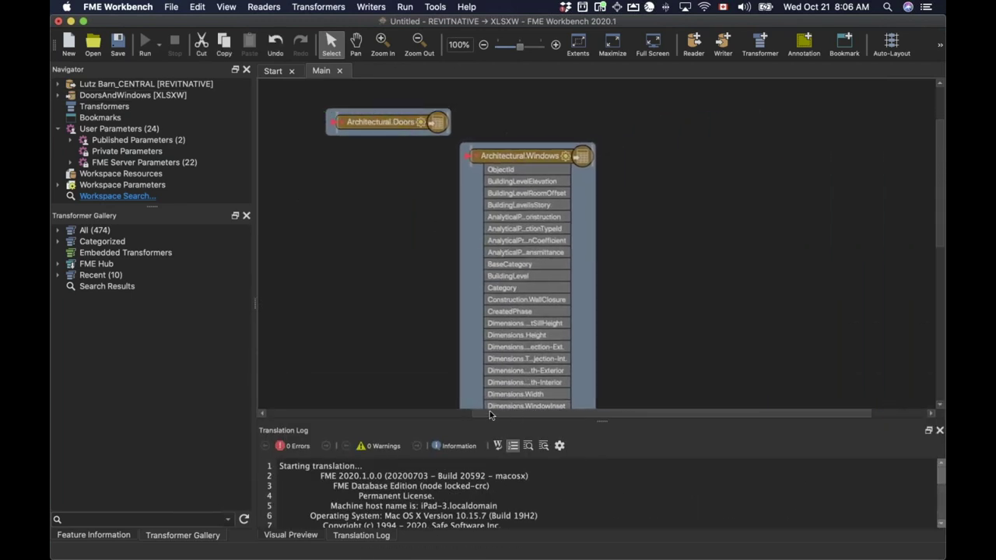
drag(489, 415, 383, 413)
click(467, 273)
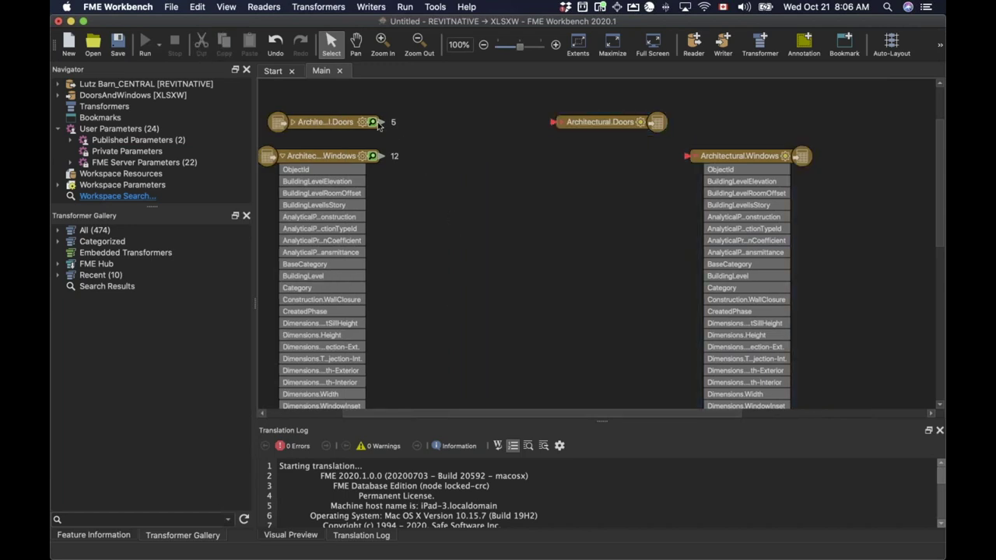
Connect the Doors and Windows reader feature types to their matching Excel writer sheets and run the workspace
drag(382, 126, 554, 122)
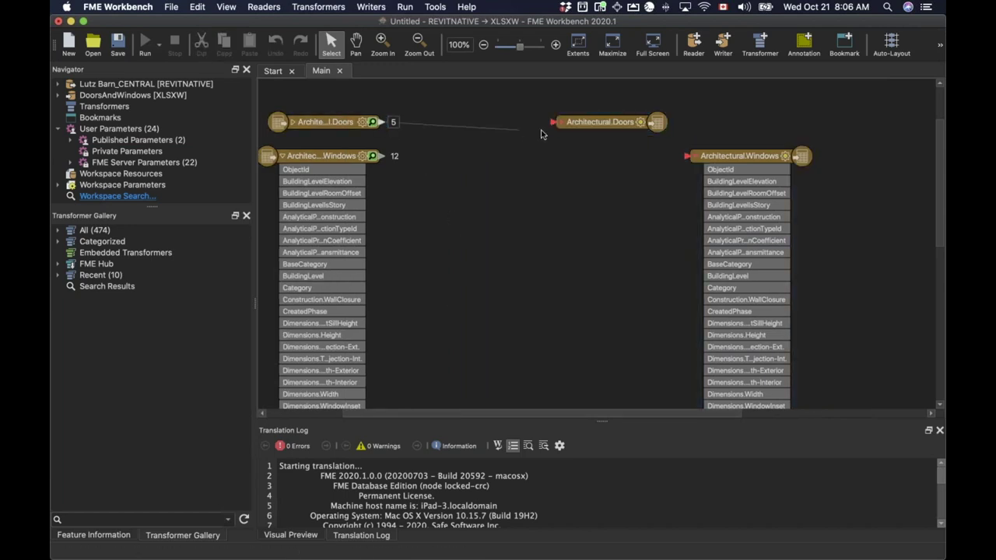
drag(689, 158, 380, 156)
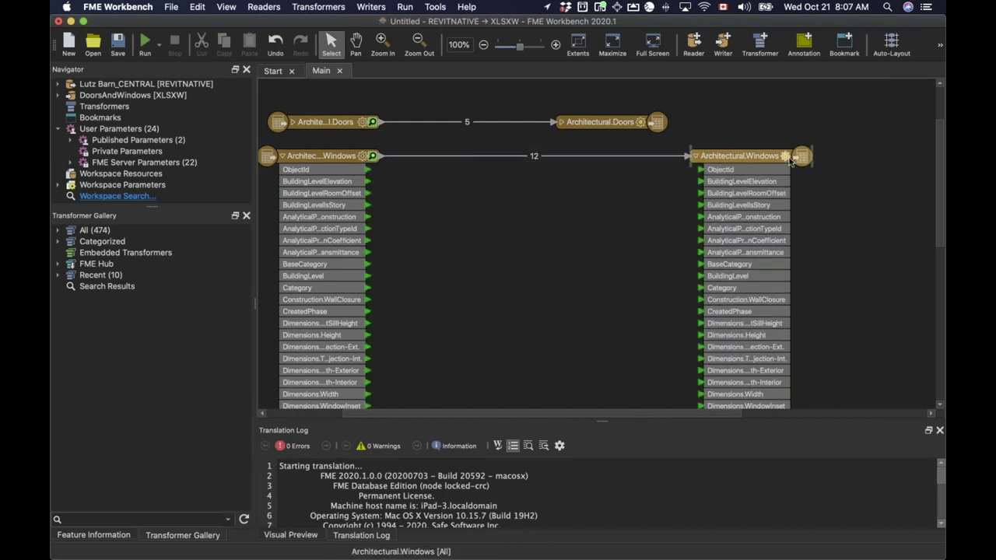
scroll(749, 291, down, 3)
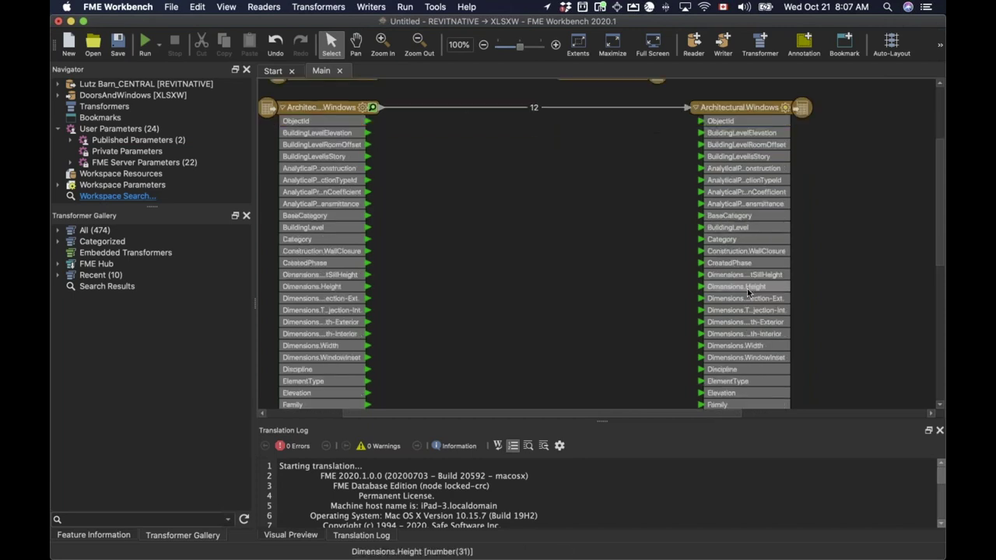
click(146, 47)
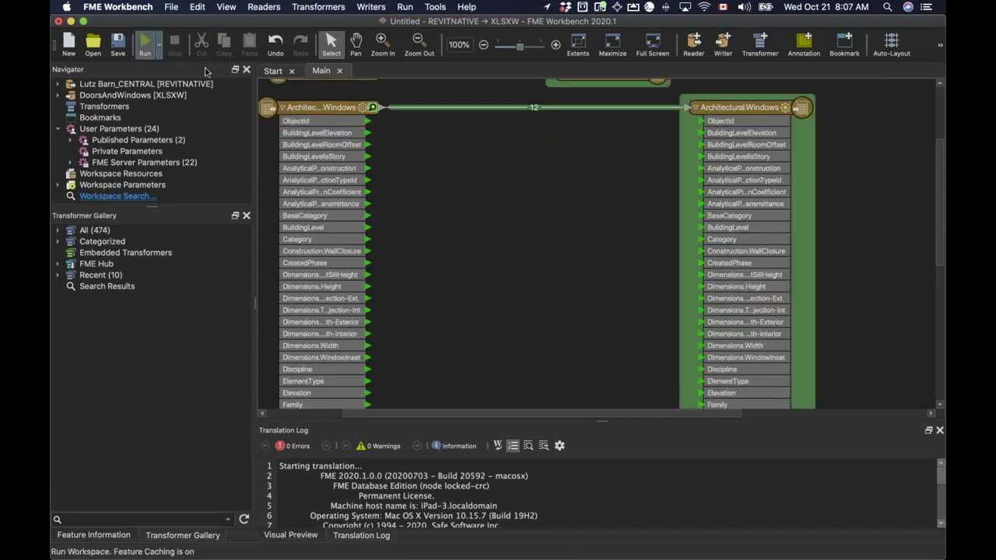
Open the folder containing the Doors writer's output and open DoorsAndWindows.xlsx in Excel
scroll(494, 239, up, 5)
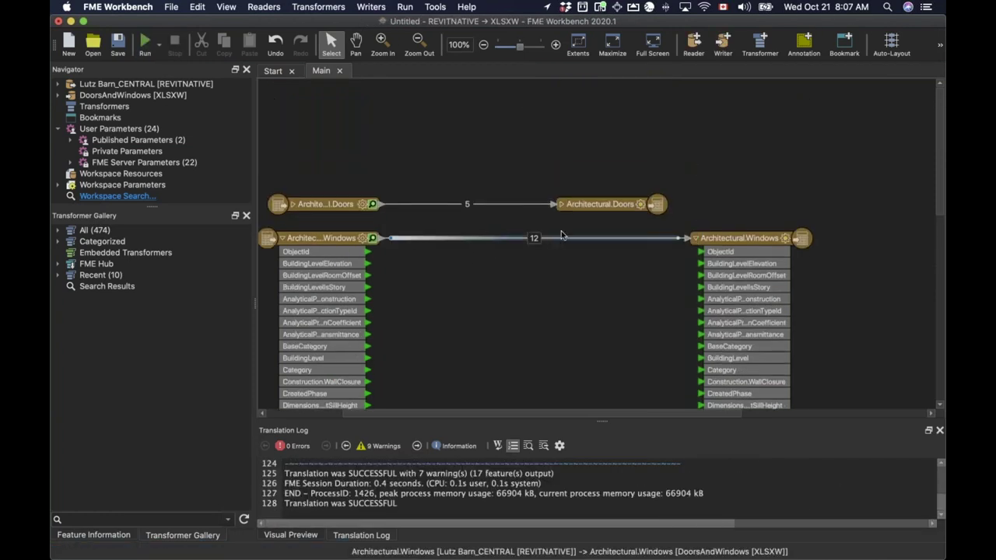
click(607, 204)
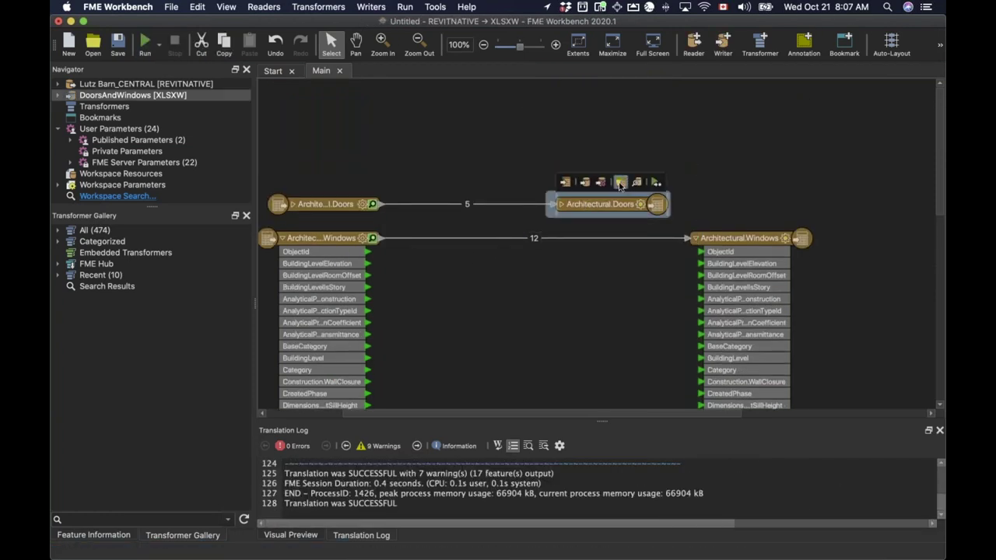
click(627, 185)
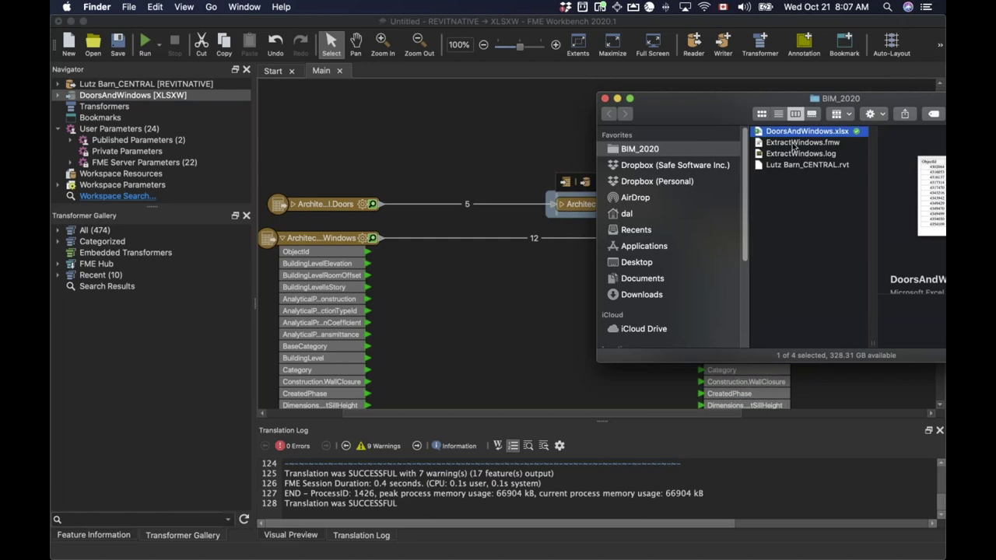
drag(767, 100, 547, 105)
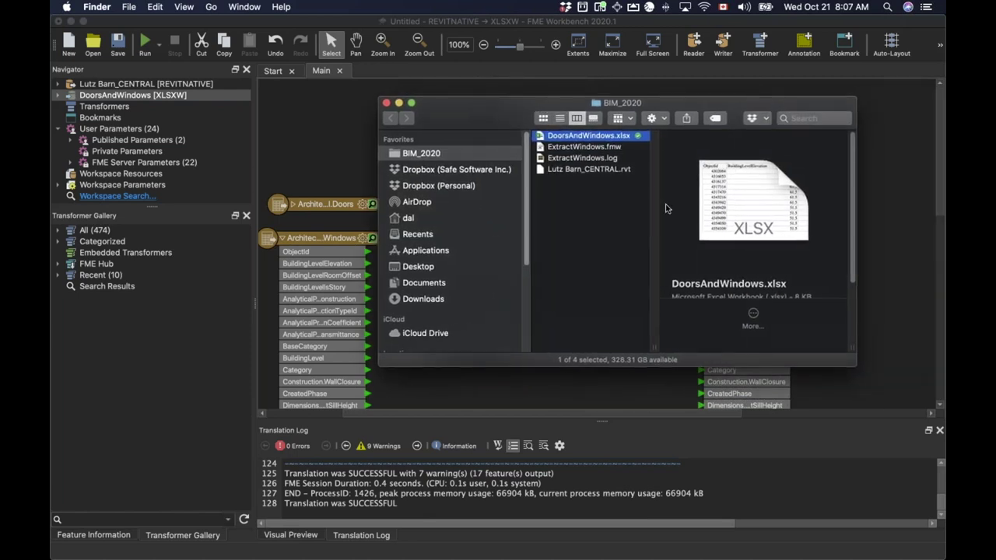
scroll(754, 269, down, 2)
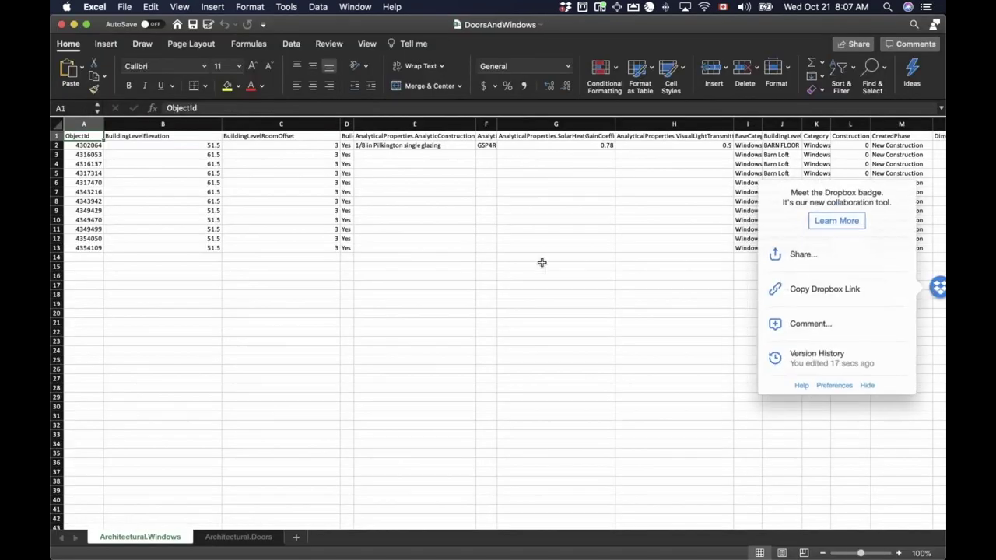
Hide the Dropbox badge and review the Architectural.Windows sheet, from the ObjectId values in A2:A13 across to the family and family type columns
click(867, 385)
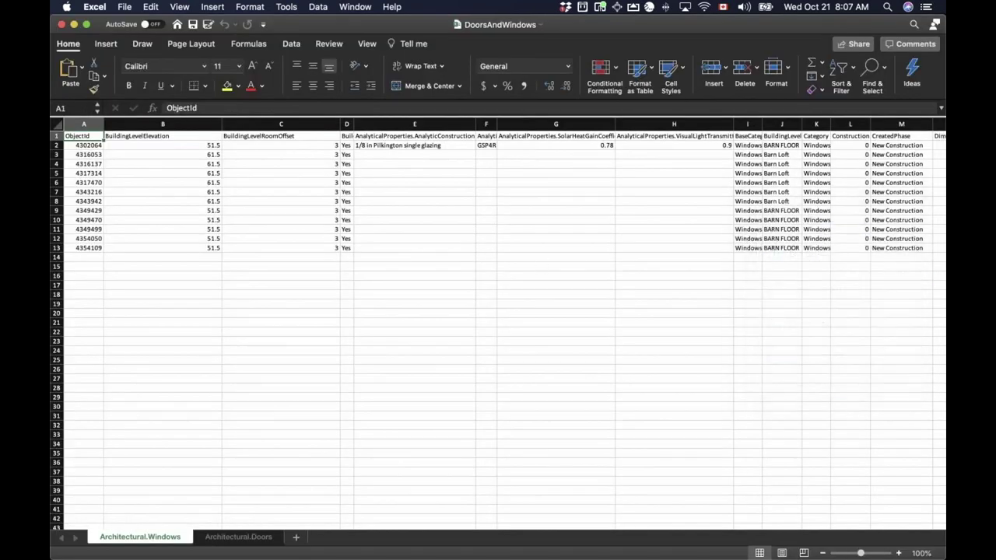
drag(88, 249, 99, 145)
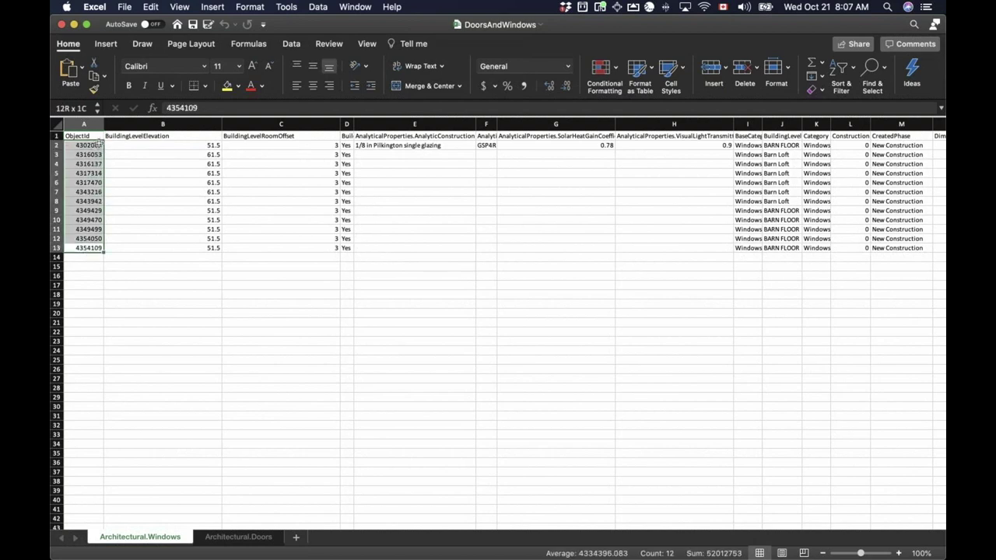
drag(251, 527, 517, 548)
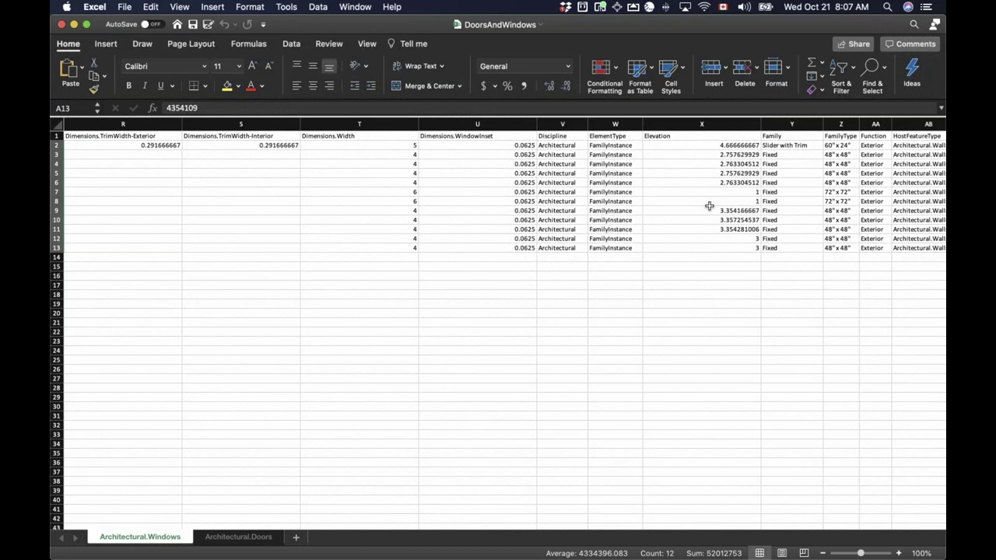
Switch back to FME Workbench and on to the presentation, advancing it one slide past the Demo slide
key(super+Tab)
key(super+Tab)
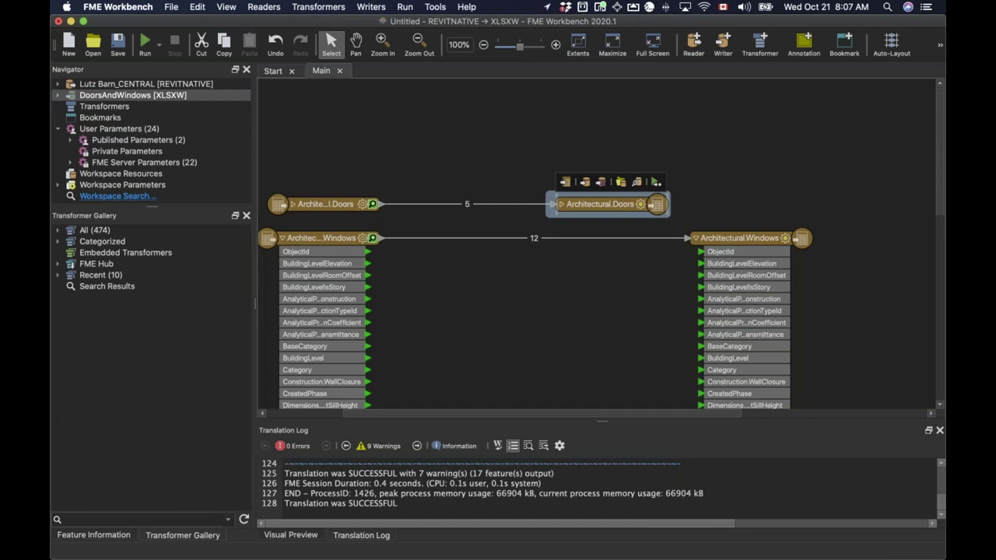
key(super+Tab)
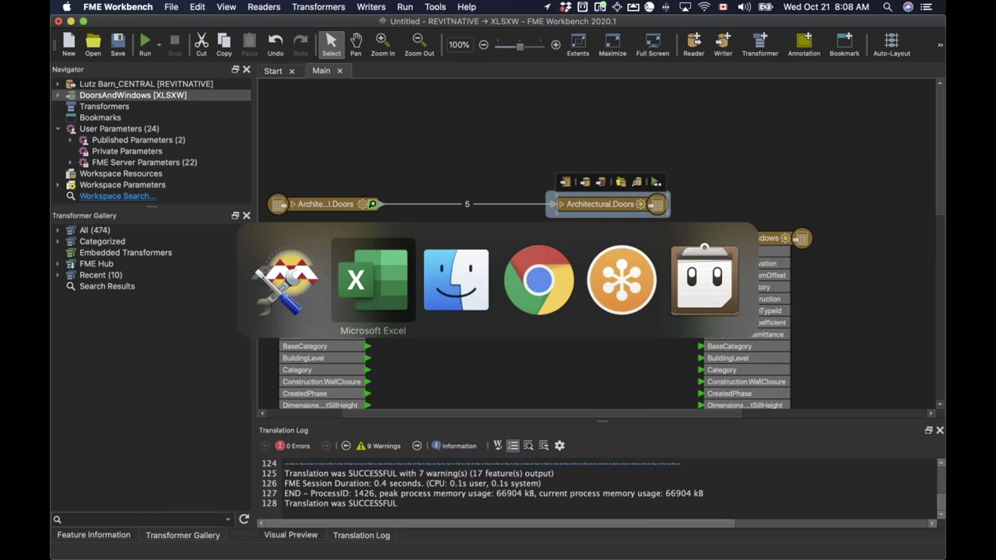
key(super+Tab)
key(super+Tab)
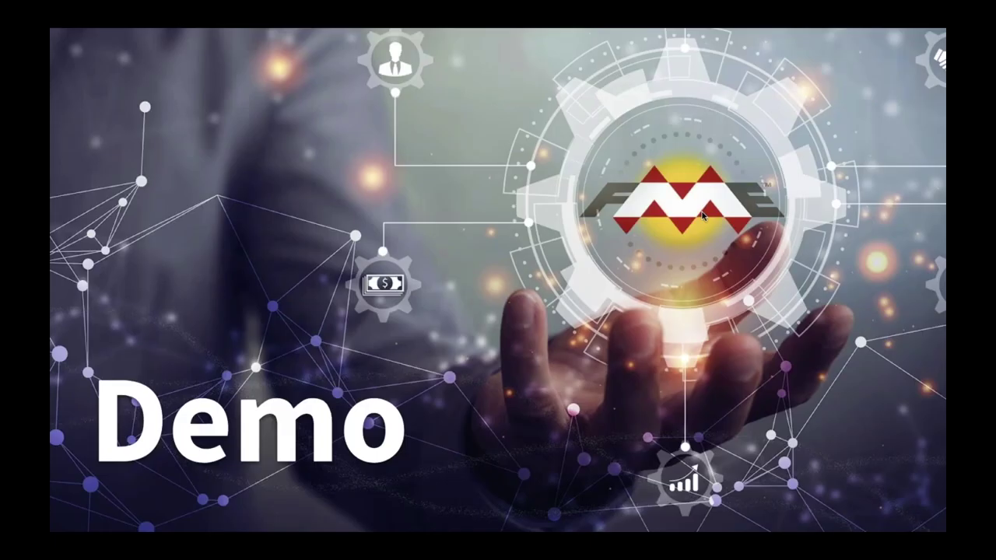
key(Right)
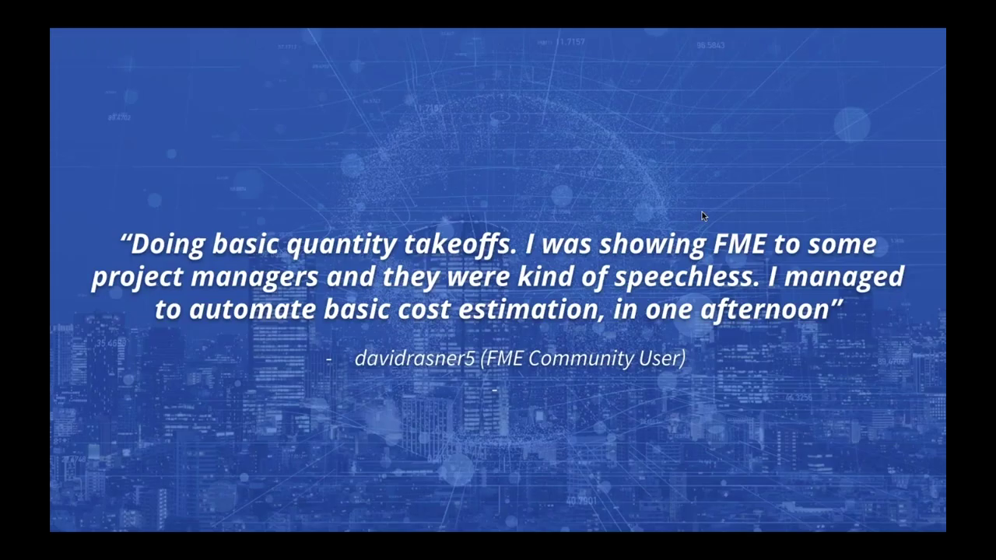